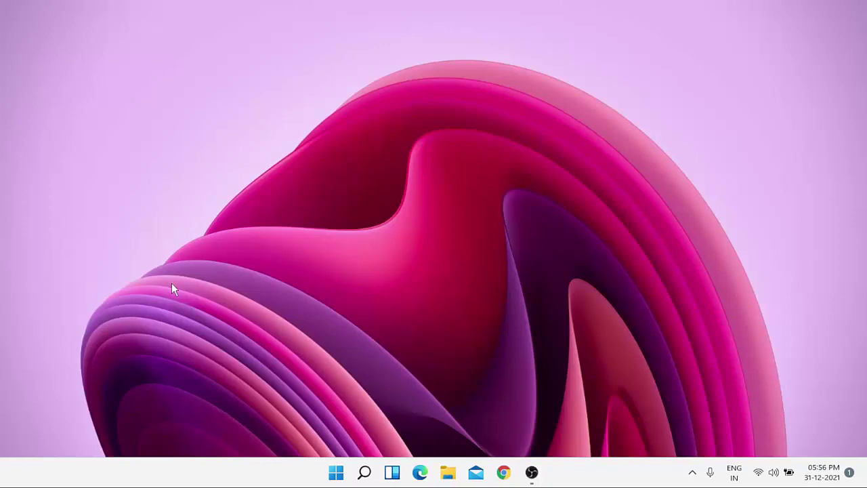
Step: Review the Local Disk (C:) usage and the list of removable temporary files in the Storage settings, and return to the System page
key("super+i")
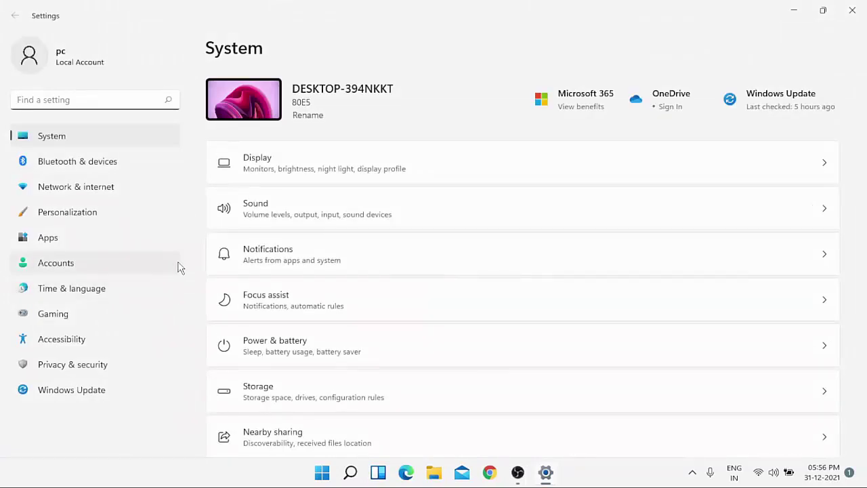
scroll(349, 350, "down", 1)
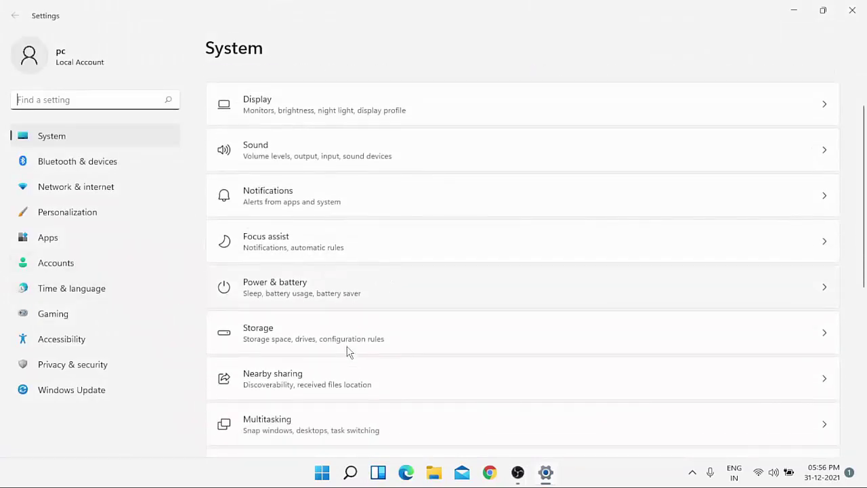
scroll(348, 351, "down", 1)
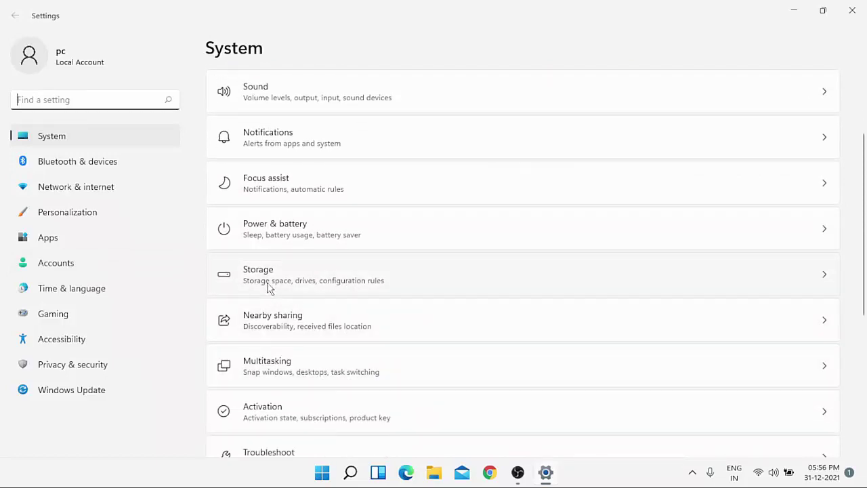
left_click(268, 276)
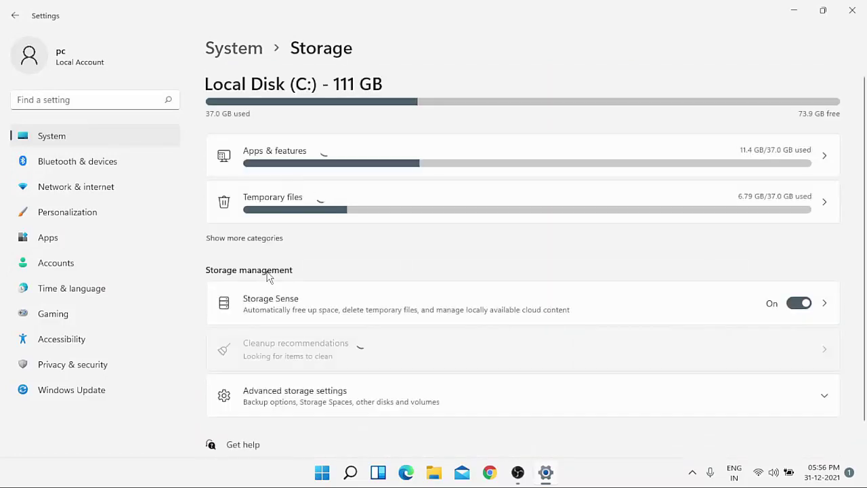
scroll(351, 275, "down", 1)
scroll(351, 275, "up", 1)
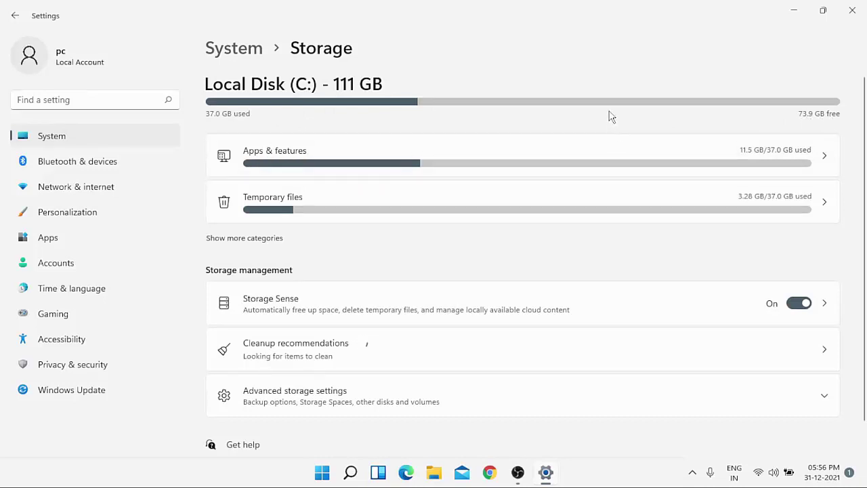
left_click(339, 210)
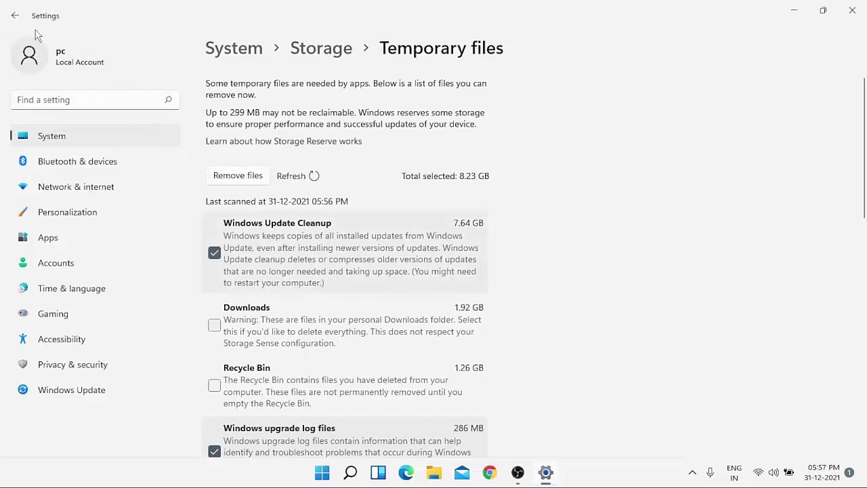
left_click(13, 17)
left_click(14, 16)
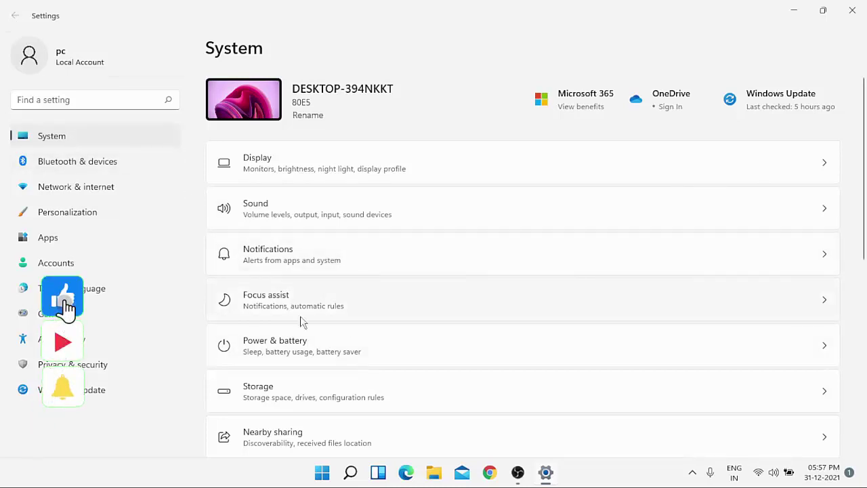
Step: Try running the Windows Store Apps troubleshooter, cancel it while it is detecting problems, and close Settings
scroll(300, 318, "down", 5)
scroll(304, 319, "down", 2)
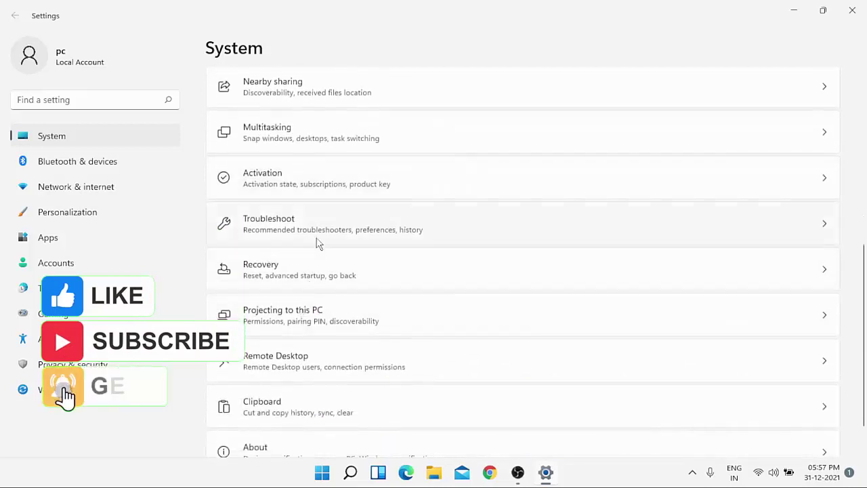
left_click(317, 236)
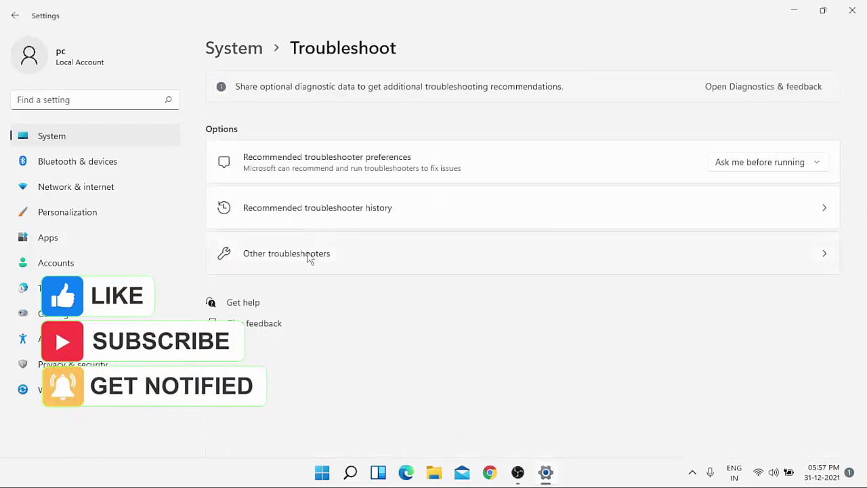
left_click(306, 256)
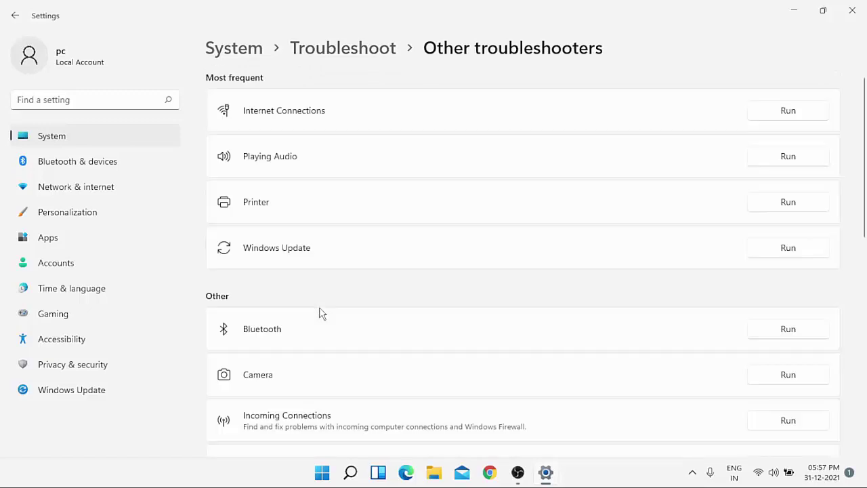
scroll(321, 313, "down", 7)
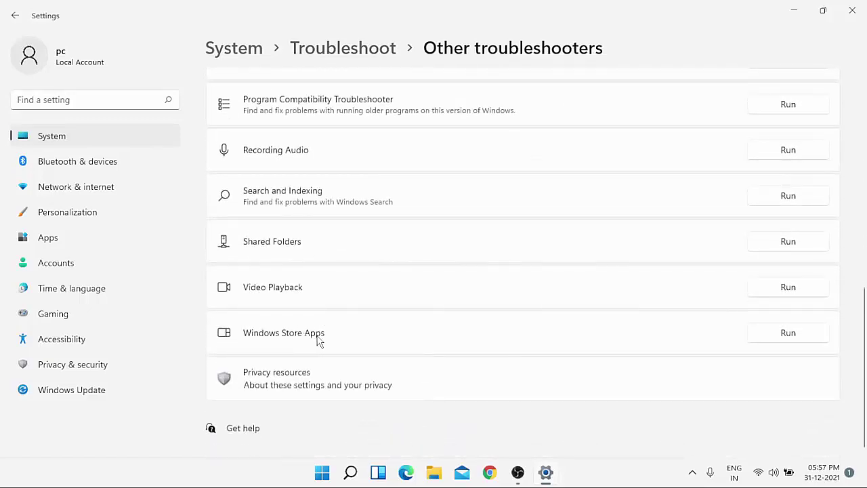
left_click(788, 334)
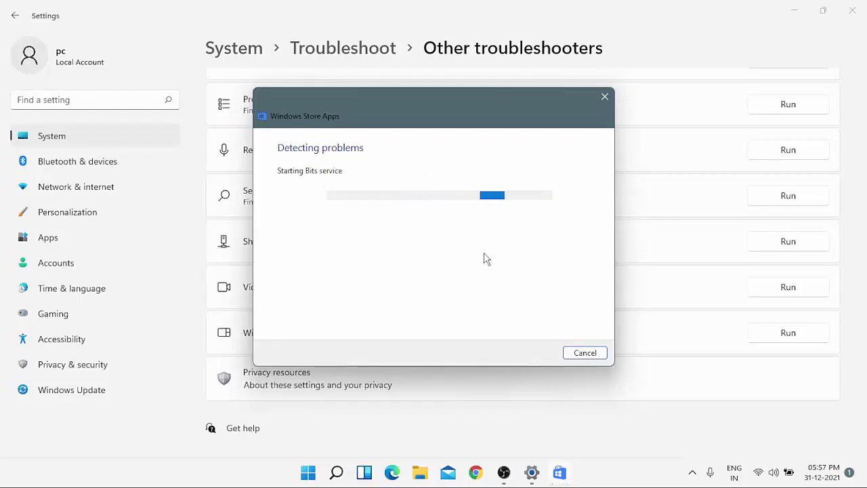
left_click(586, 353)
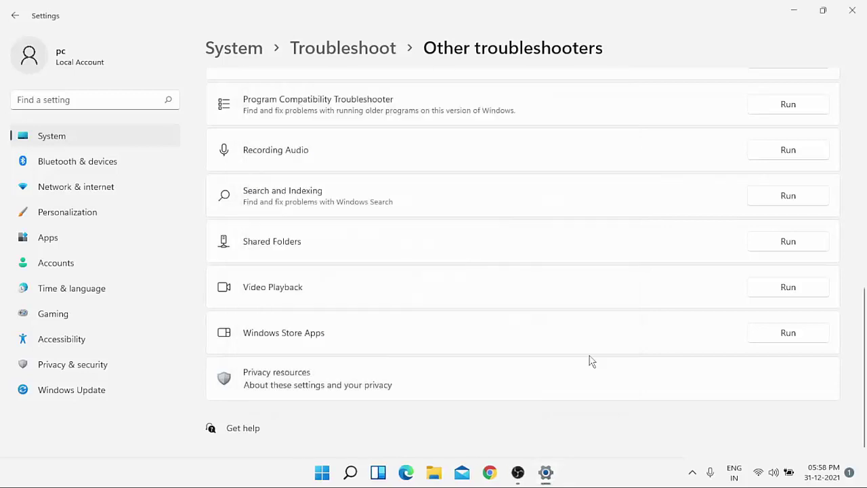
scroll(554, 312, "up", 2)
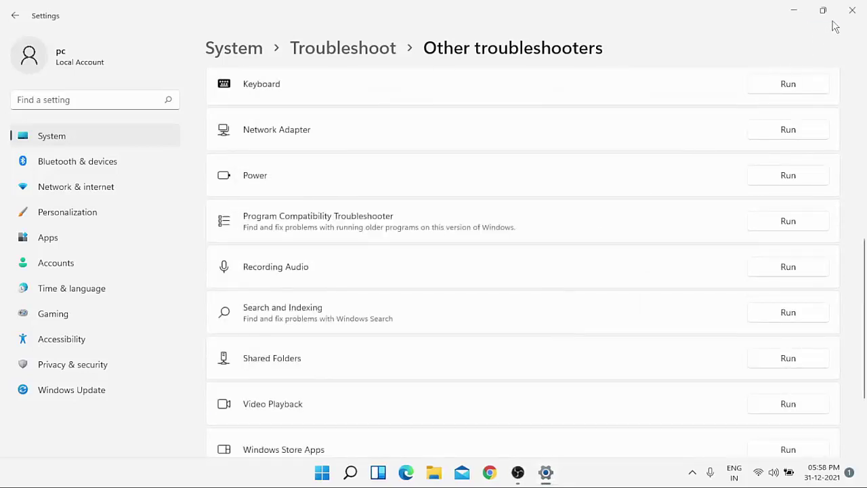
left_click(851, 10)
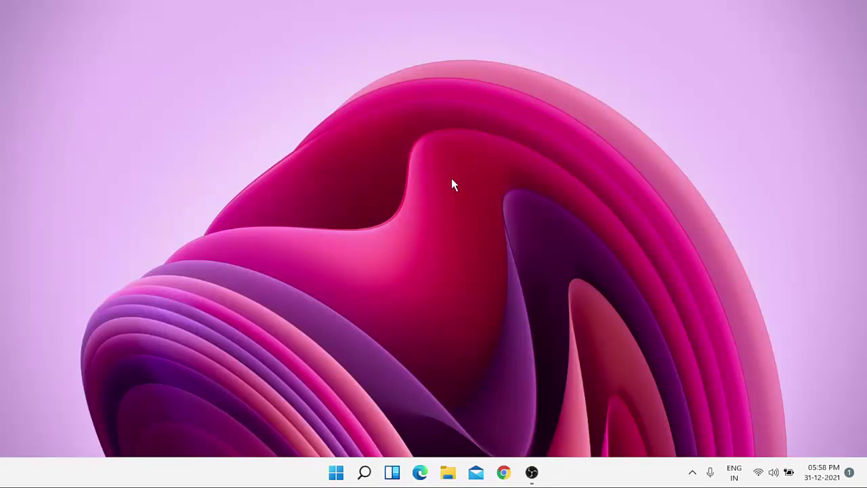
Step: Clear the Microsoft Store cache by running wsreset.exe, and close the Store window that opens
key("super+r")
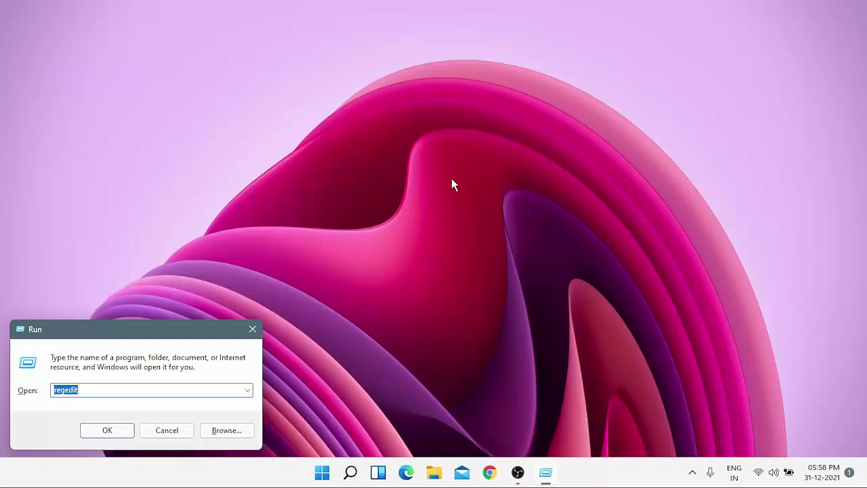
type("wsreset.exe")
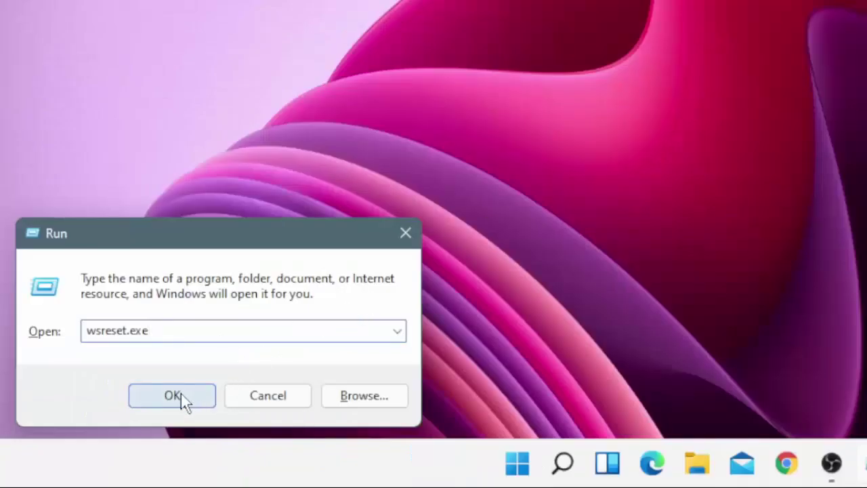
left_click(175, 396)
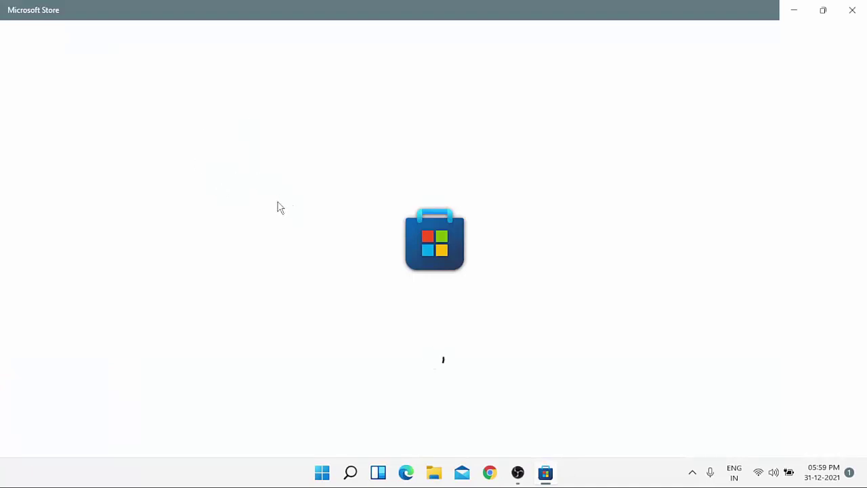
left_click(852, 12)
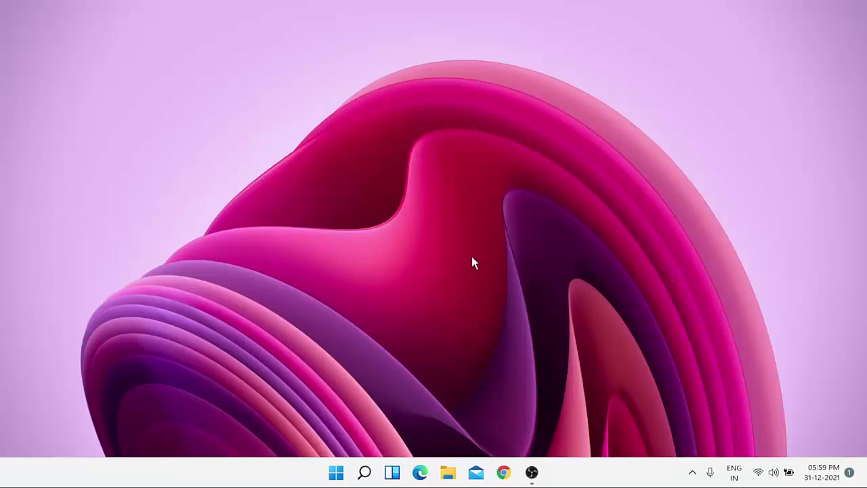
Step: Find Microsoft Store among the installed apps in Settings and open its advanced options
key("super+i")
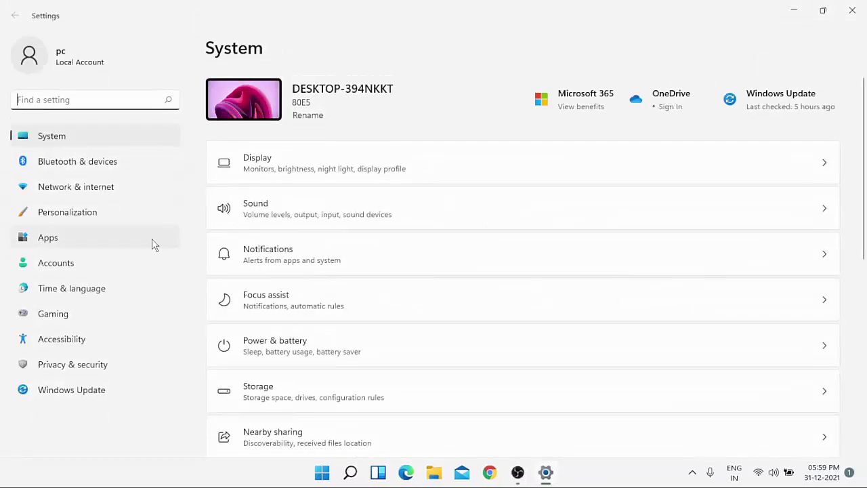
left_click(54, 238)
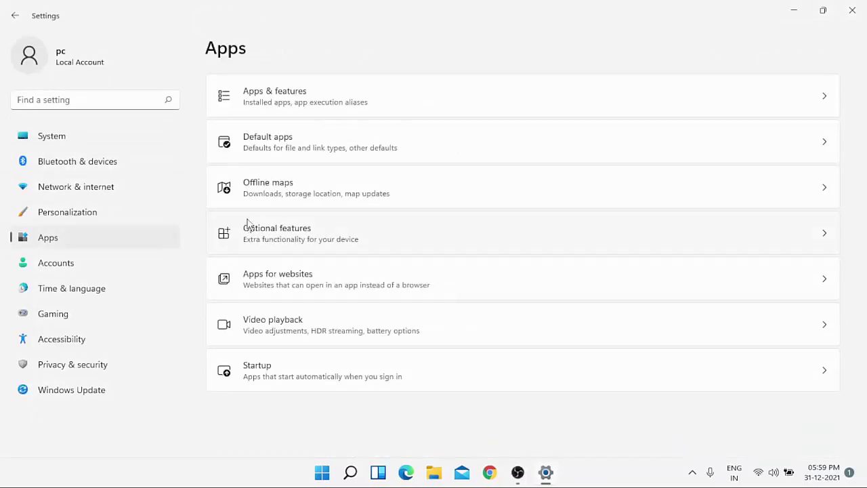
left_click(292, 101)
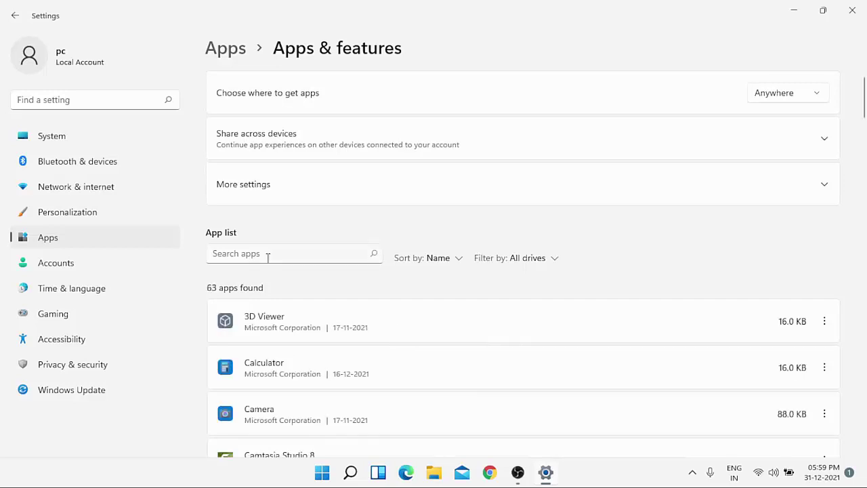
left_click(268, 254)
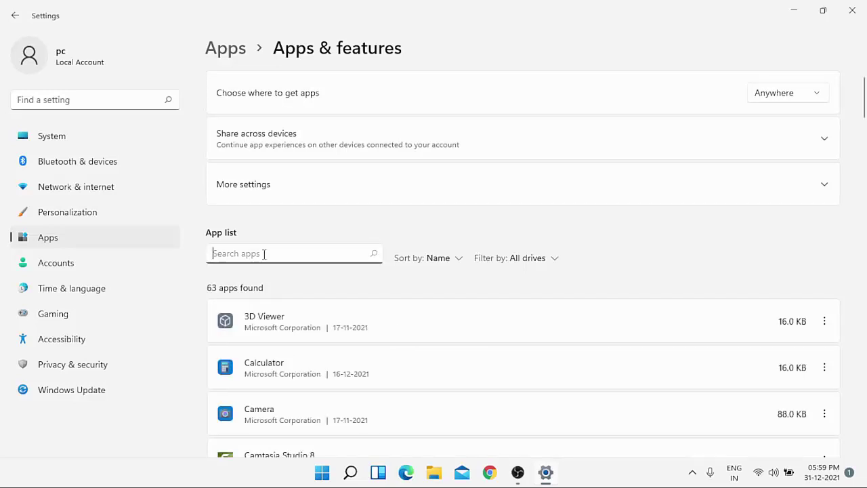
type("Microsoft store")
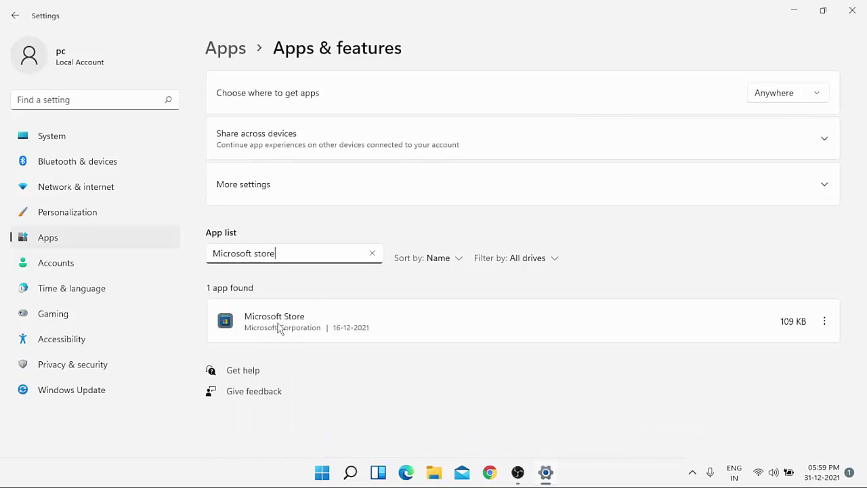
left_click(826, 326)
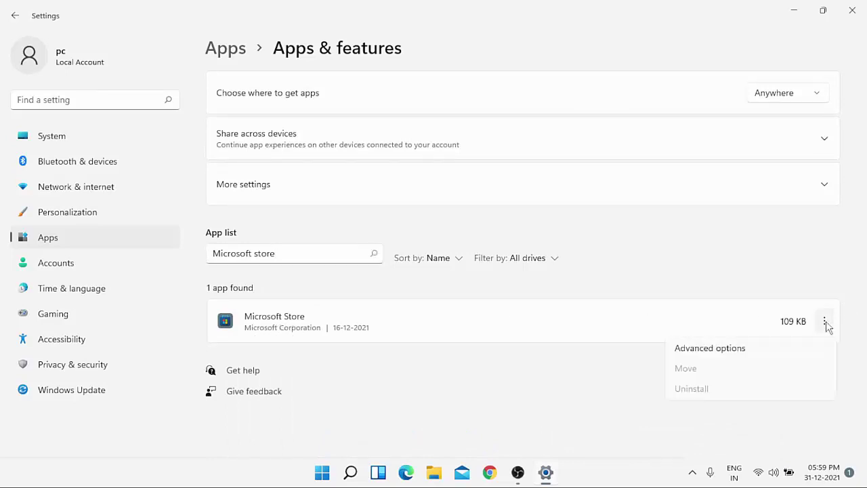
left_click(710, 349)
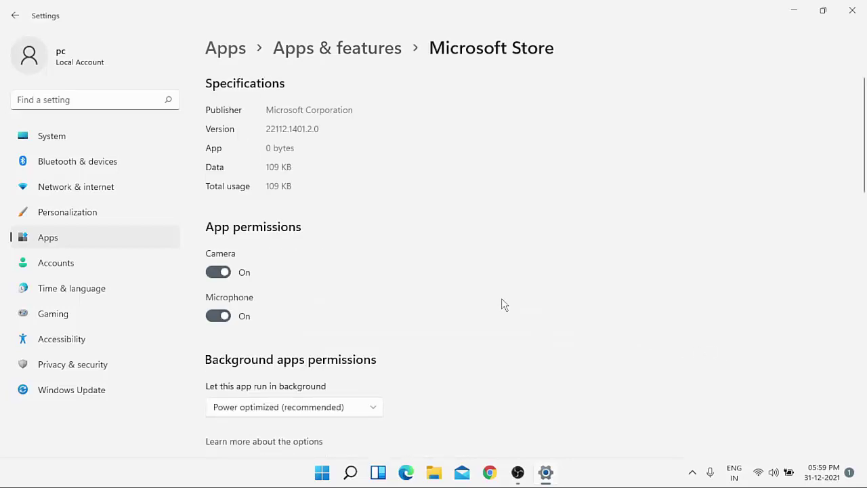
Step: Repair the Microsoft Store app, reset it including its app data, and close Settings
scroll(464, 305, "down", 7)
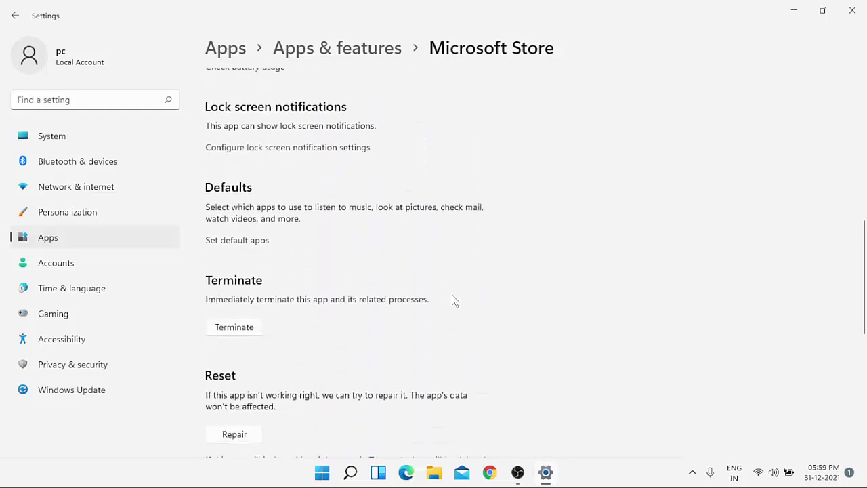
scroll(453, 300, "down", 3)
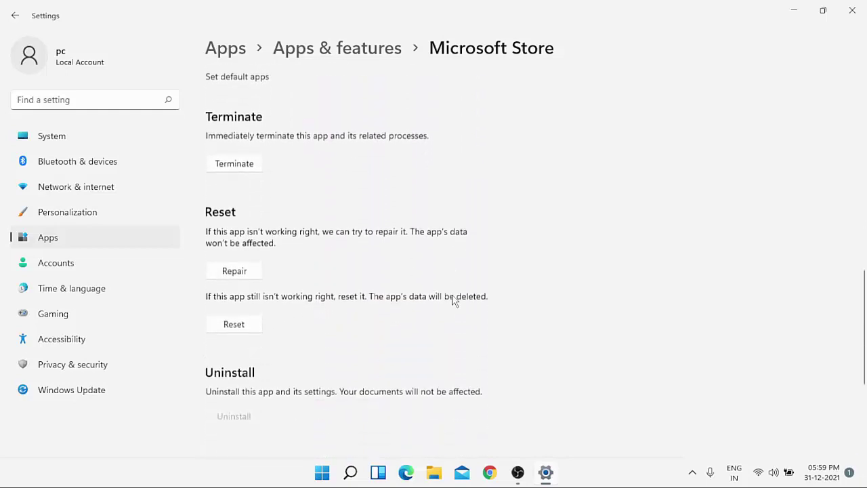
left_click(239, 264)
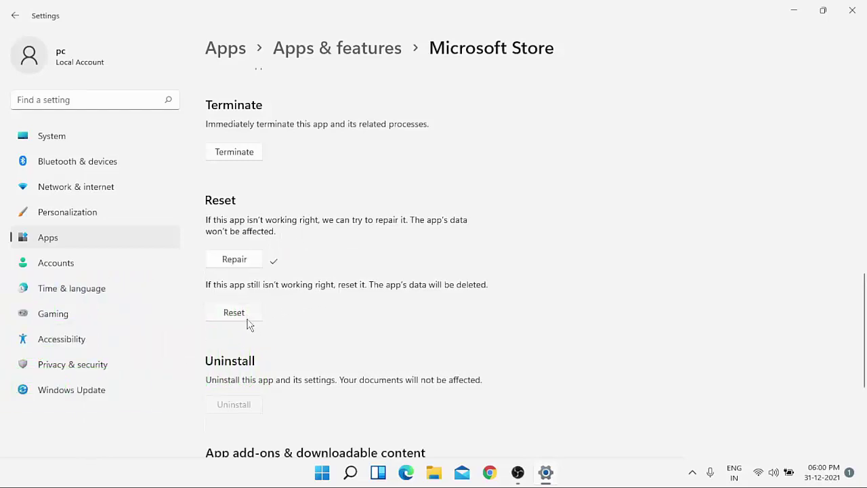
left_click(233, 314)
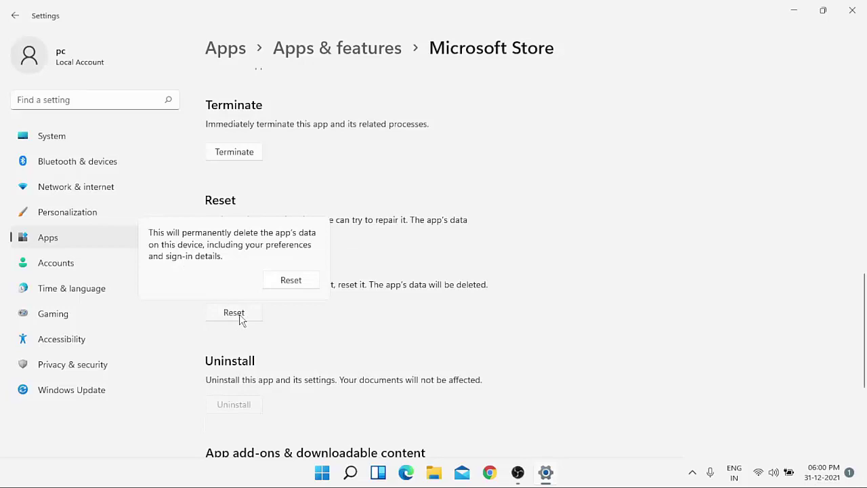
left_click(290, 281)
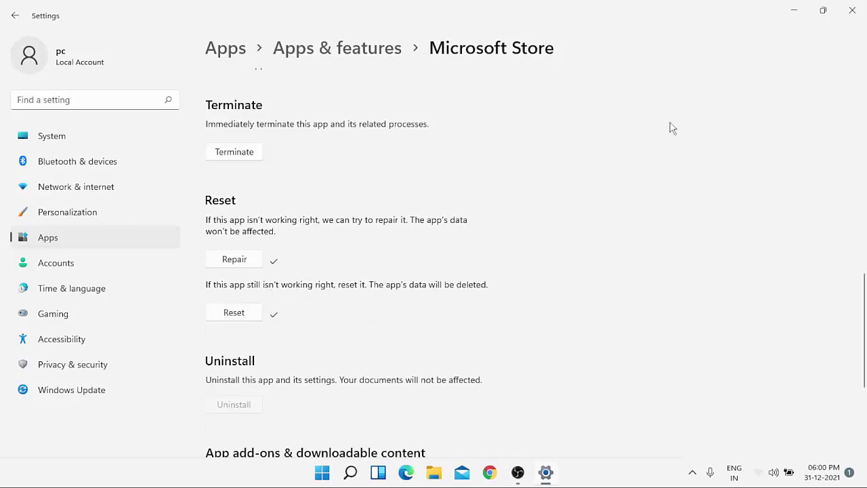
left_click(853, 12)
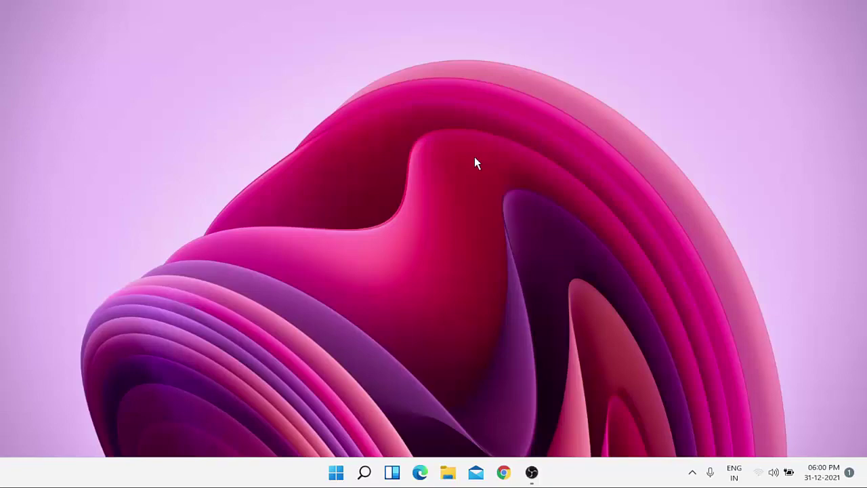
Step: Look at the Windows Update status in Settings and close the window
key("super+i")
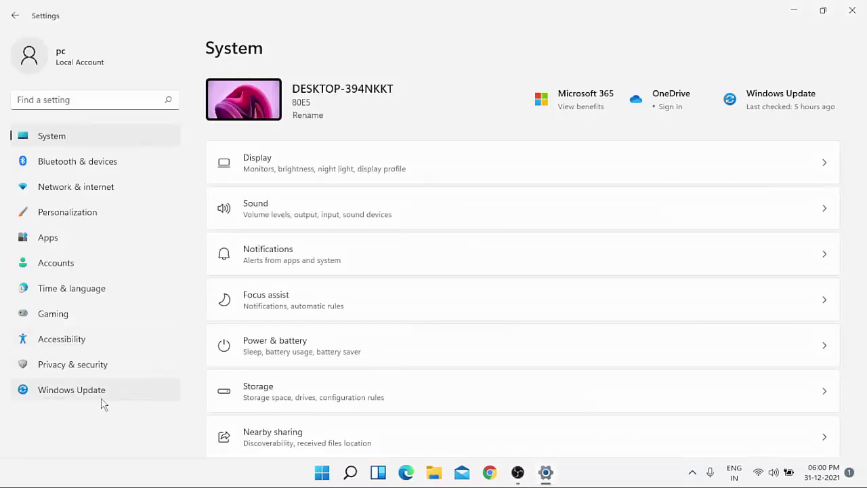
left_click(70, 397)
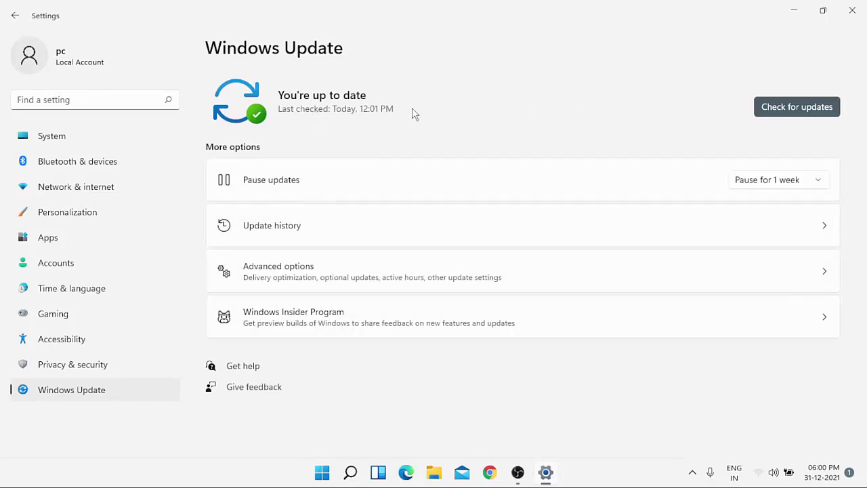
left_click(851, 11)
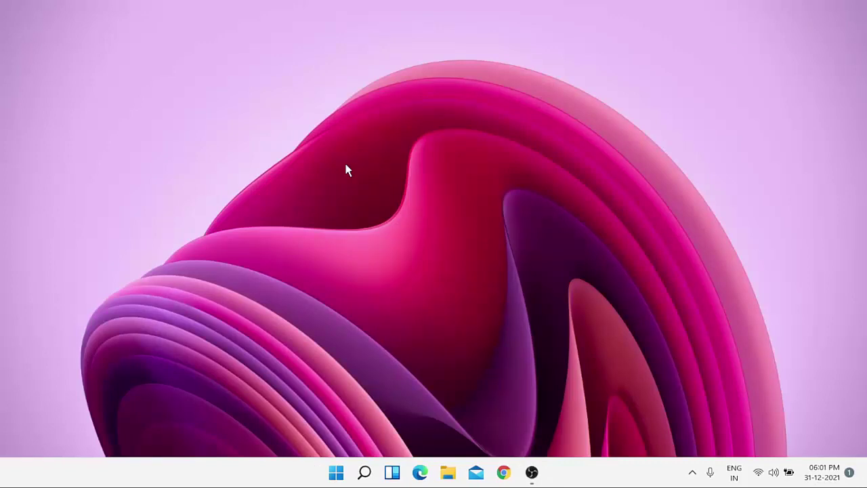